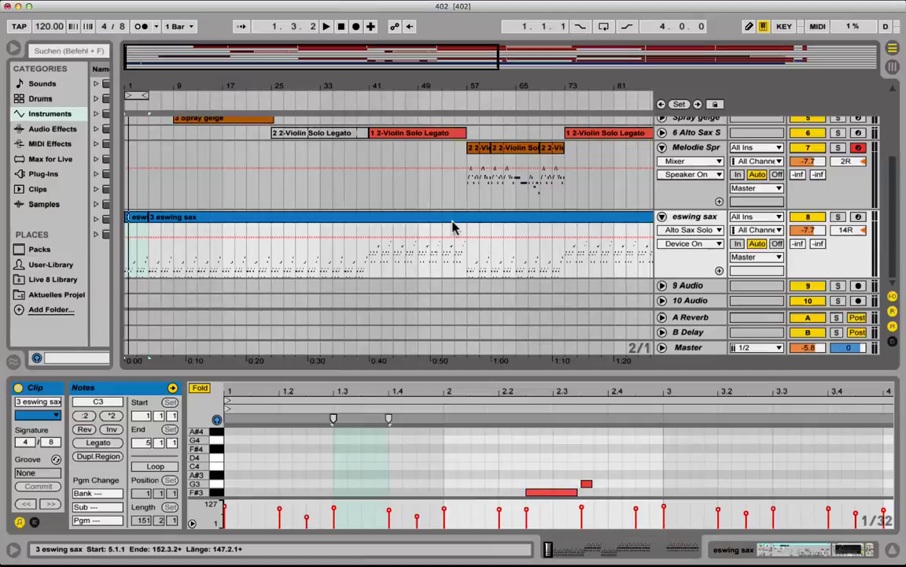
# Switch from Ableton Live to the MuseScore website in Firefox
pyautogui.press('super+Tab')
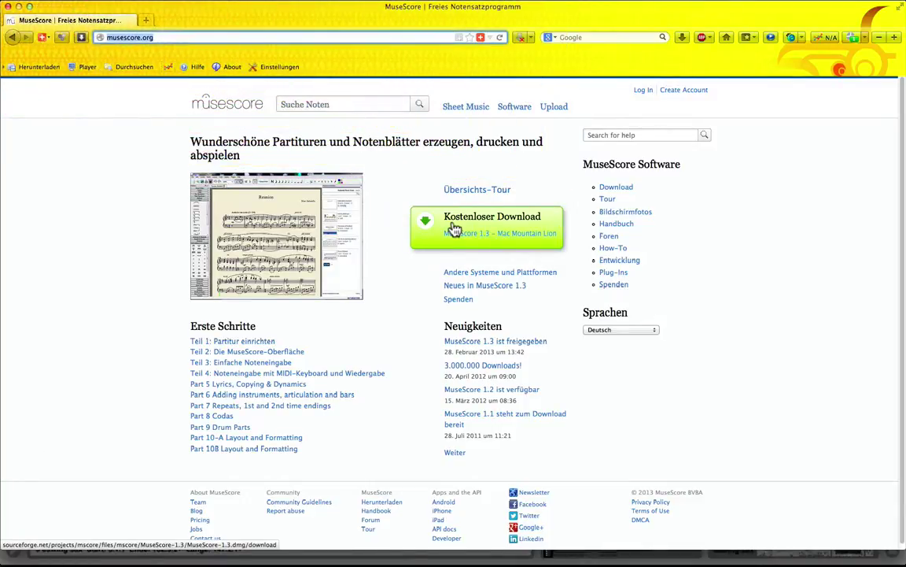
# Return from Firefox to the Ableton Live arrangement showing the 3 eswing sax clip
pyautogui.press('super+Tab')
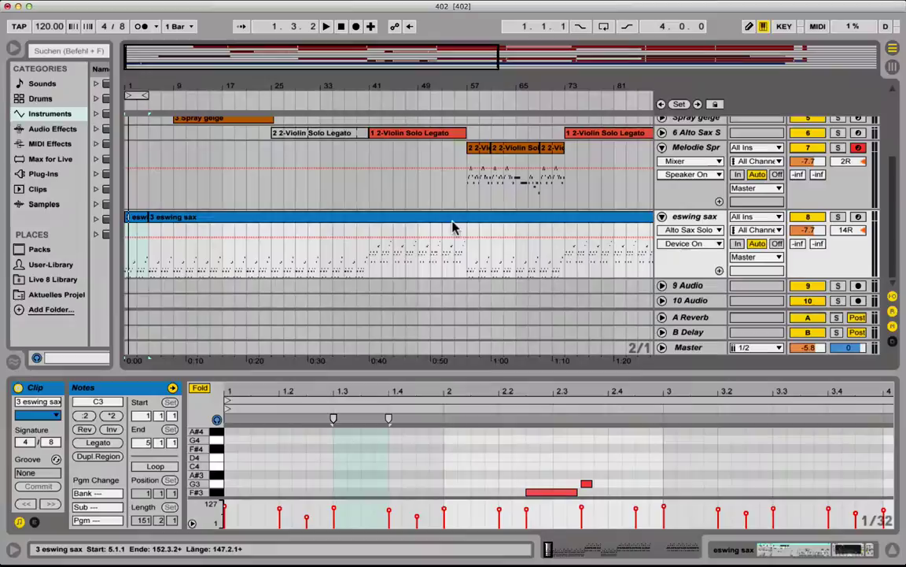
# Select the short sax clip in bars 1–5 and play it back to hear the sax part
pyautogui.click(178, 189)
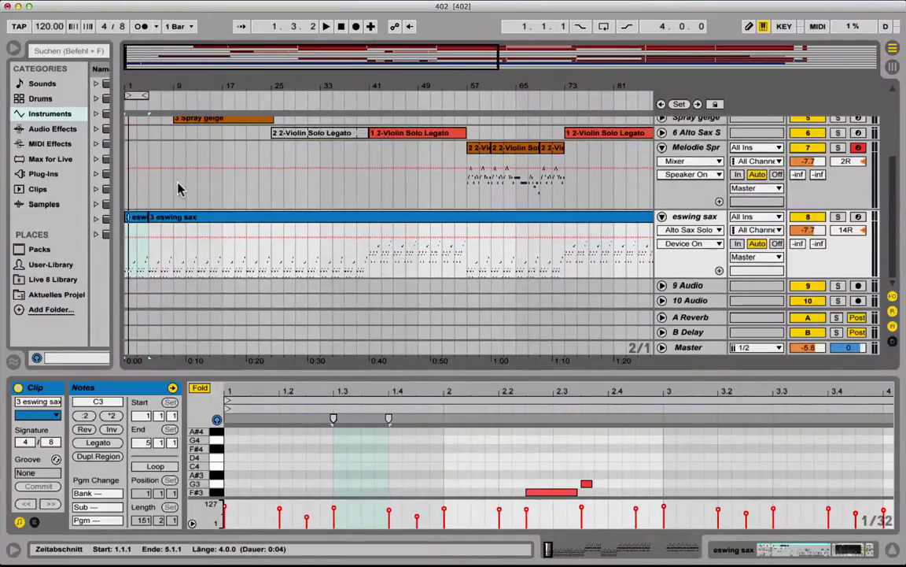
pyautogui.click(198, 231)
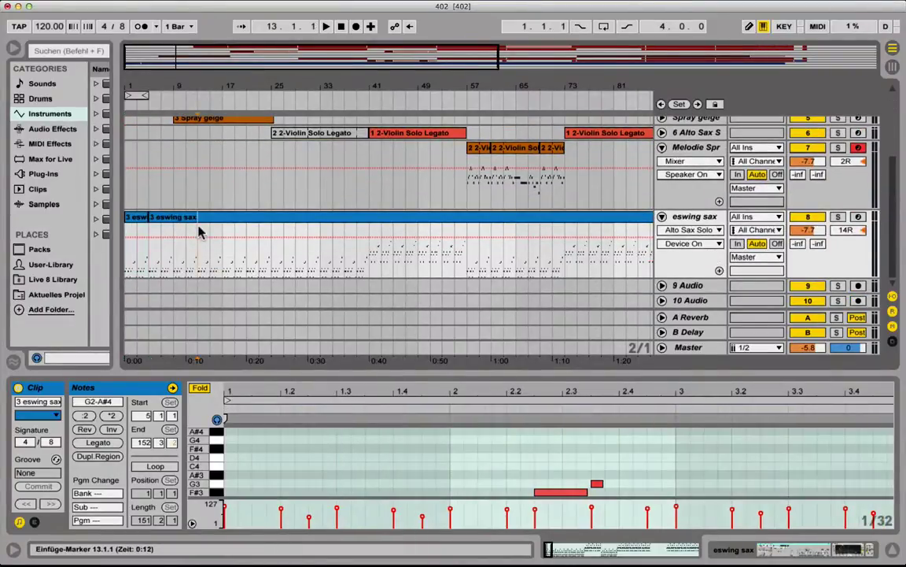
pyautogui.click(229, 225)
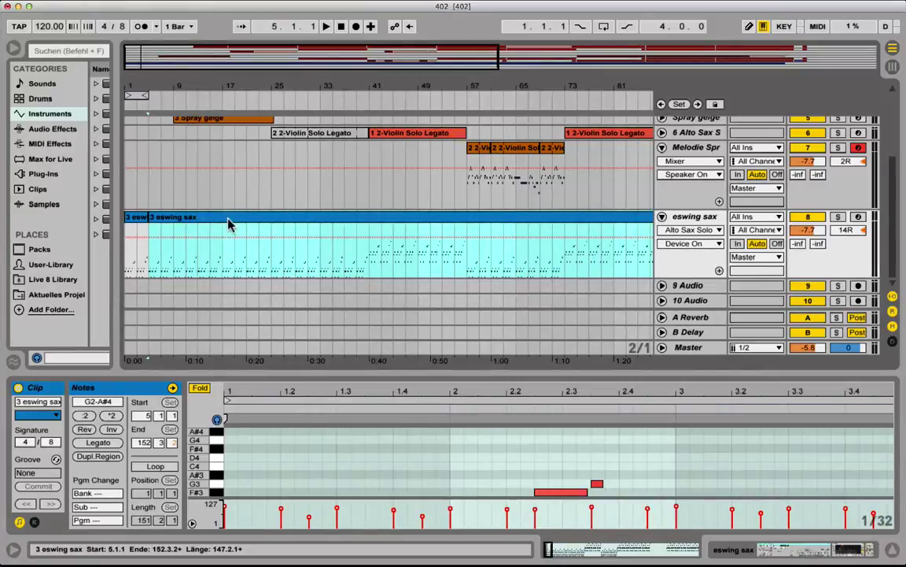
pyautogui.click(212, 229)
pyautogui.click(140, 218)
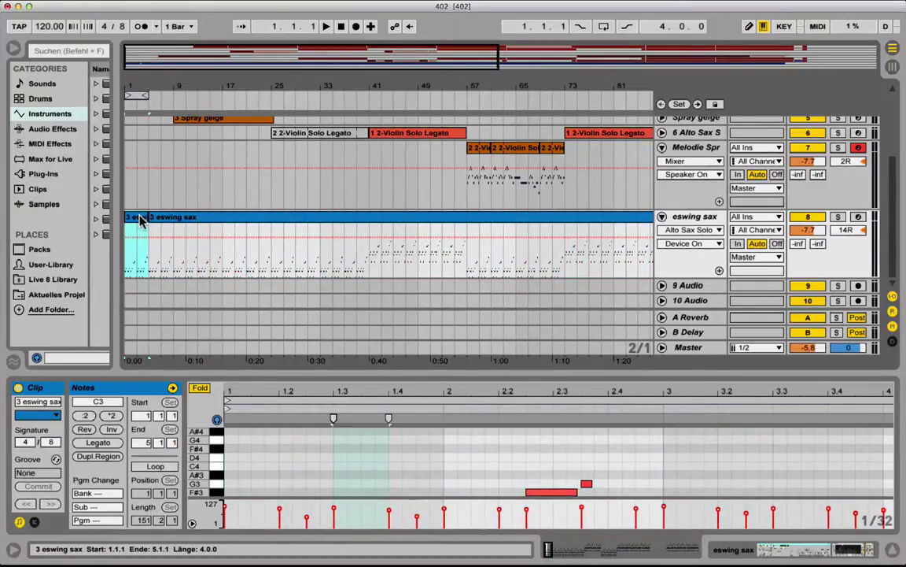
pyautogui.press('space')
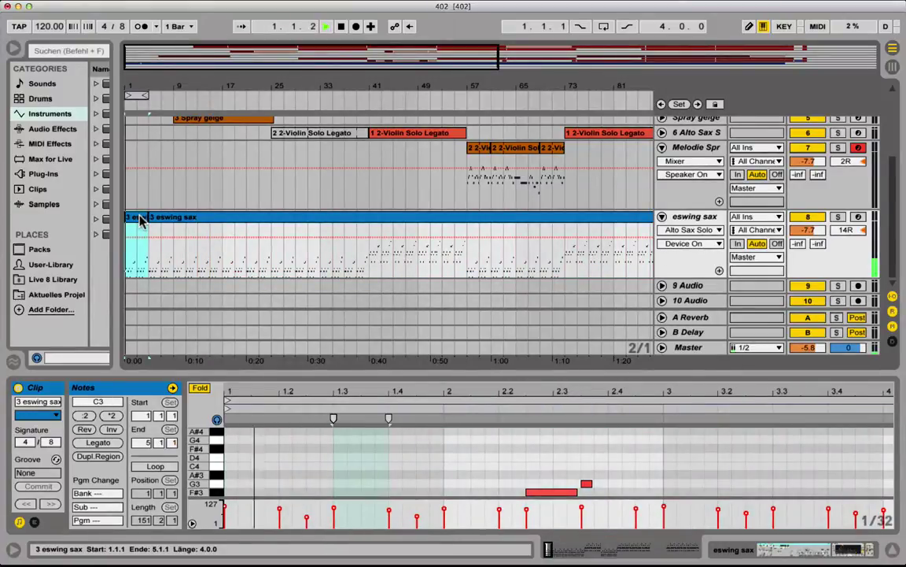
pyautogui.press('space')
# Solo the eswing sax track and zoom in on the opening sax clip
pyautogui.click(838, 218)
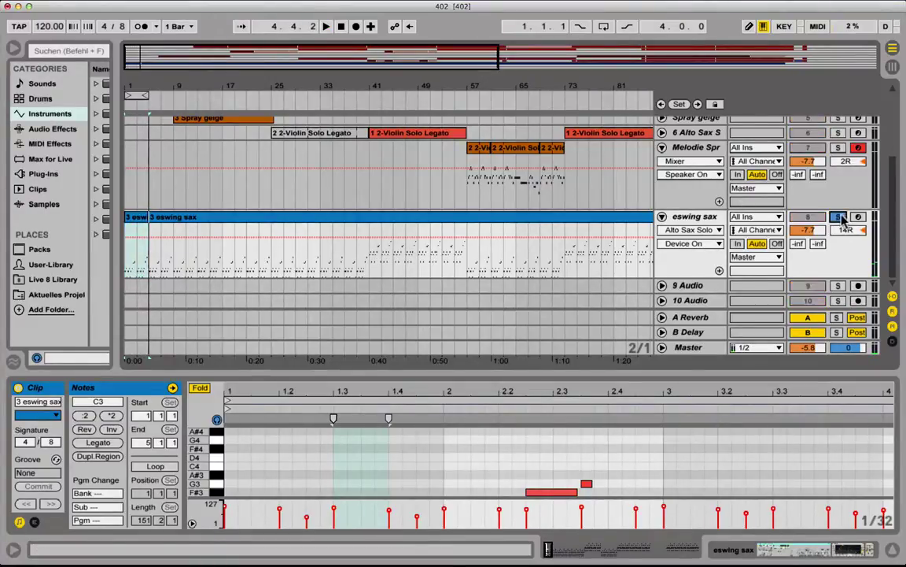
pyautogui.click(137, 223)
pyautogui.press('z')
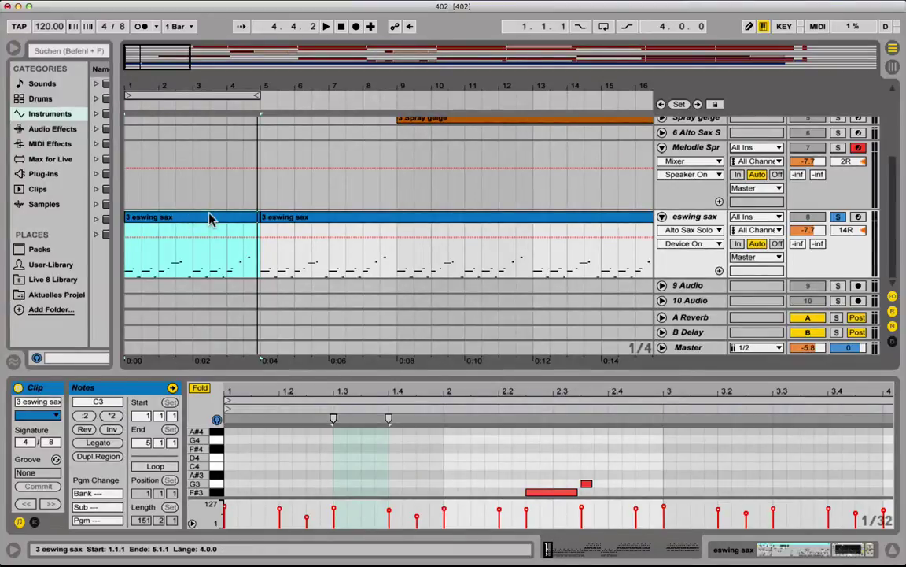
# Enlarge the clip's note editor and zoom it in around beat 1.2
pyautogui.moveTo(195, 78); pyautogui.dragTo(170, 81)
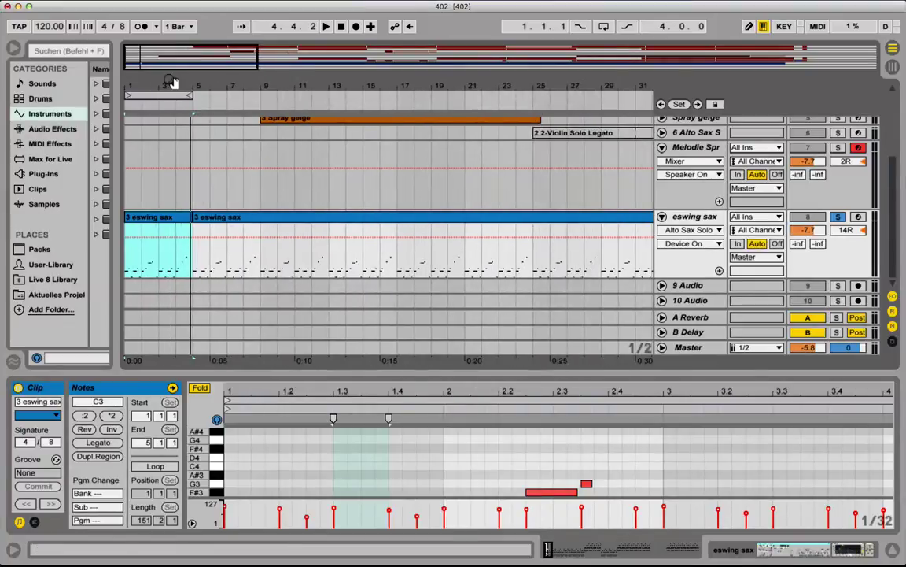
pyautogui.click(160, 222)
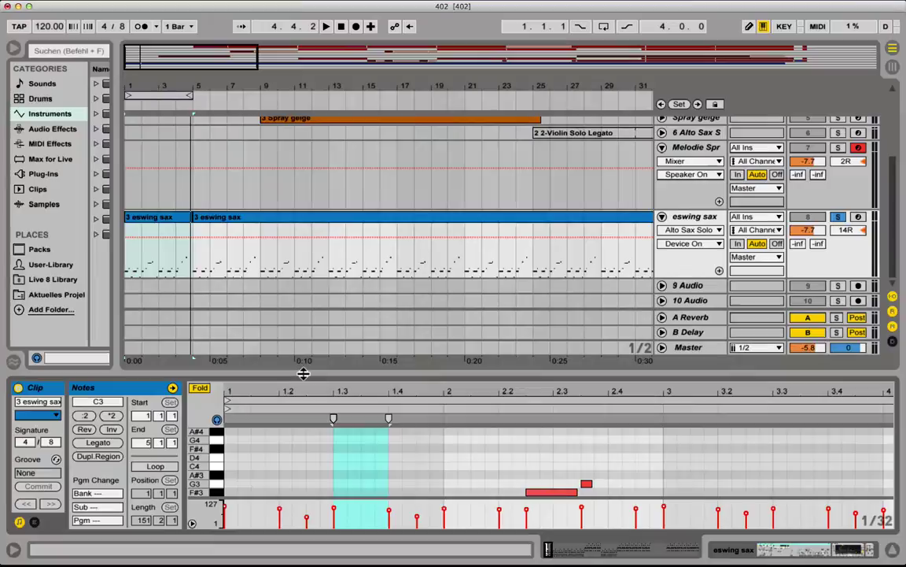
pyautogui.moveTo(303, 374); pyautogui.dragTo(304, 140)
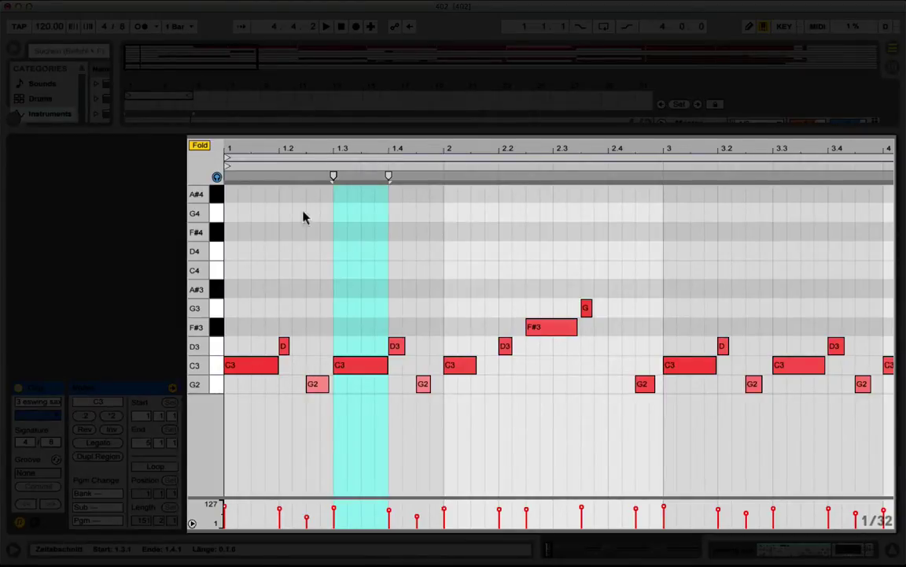
pyautogui.moveTo(279, 146)
pyautogui.mouseDown()
pyautogui.moveTo(283, 238)
pyautogui.moveTo(283, 158)
pyautogui.mouseUp()
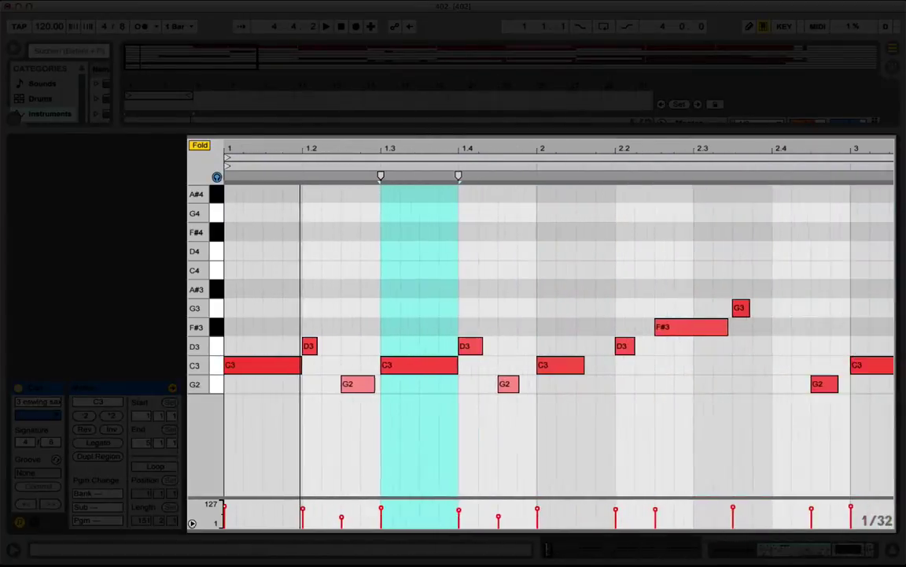
# Lengthen the first G2 note so it ends exactly on beat 1.3
pyautogui.click(288, 362)
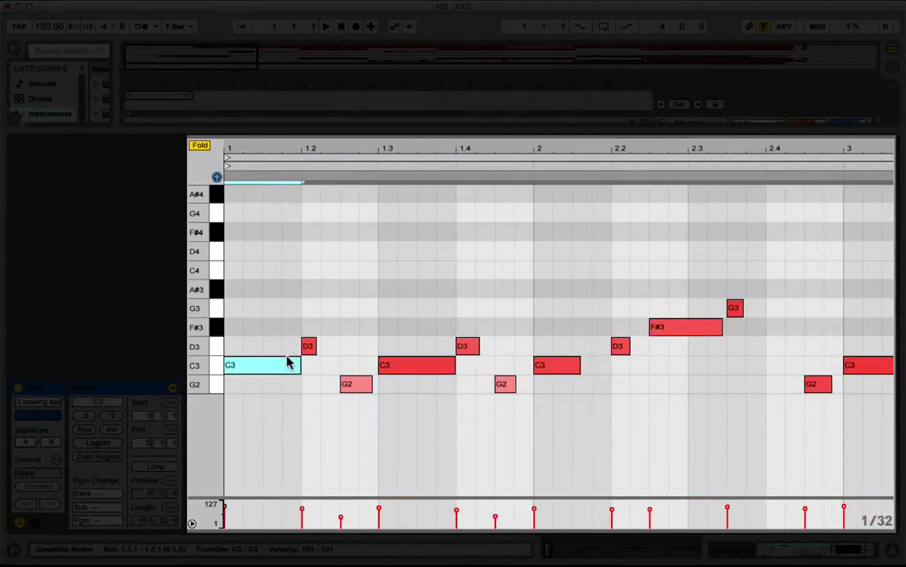
pyautogui.click(356, 385)
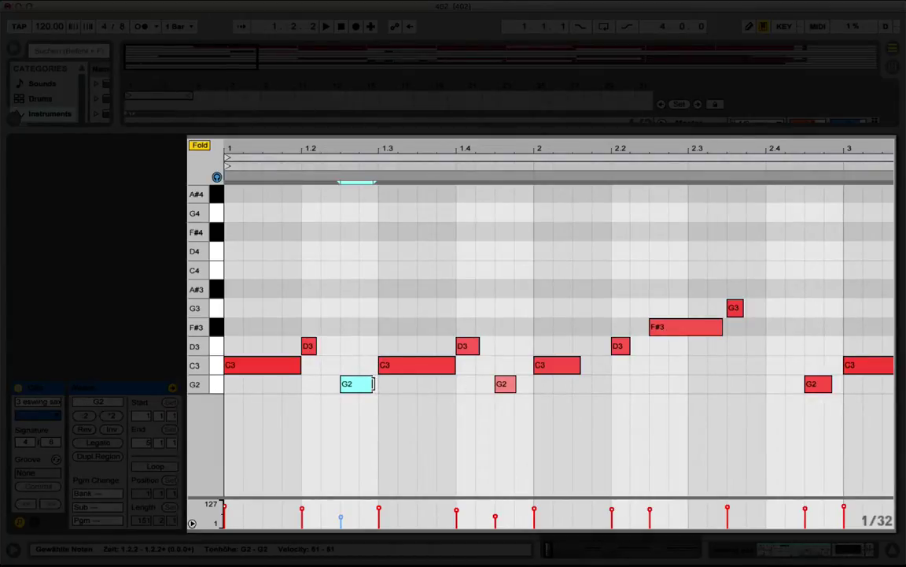
pyautogui.moveTo(373, 383); pyautogui.dragTo(379, 383)
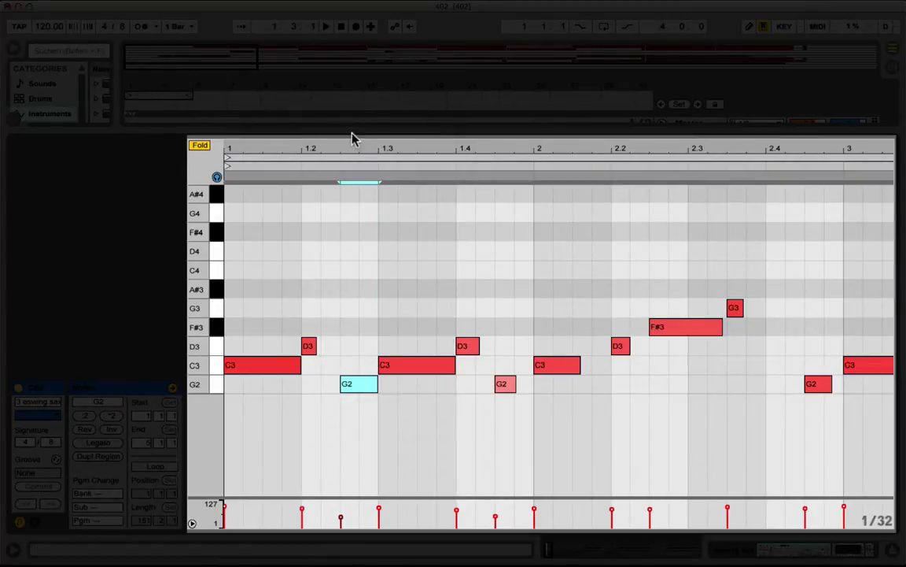
pyautogui.moveTo(353, 131); pyautogui.dragTo(354, 249)
pyautogui.click(334, 378)
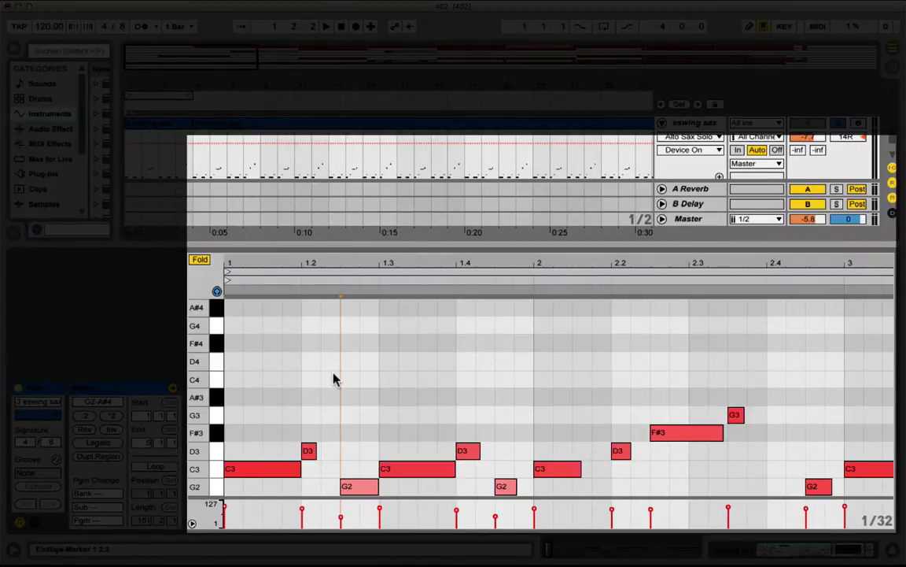
pyautogui.press('super+shift+u')
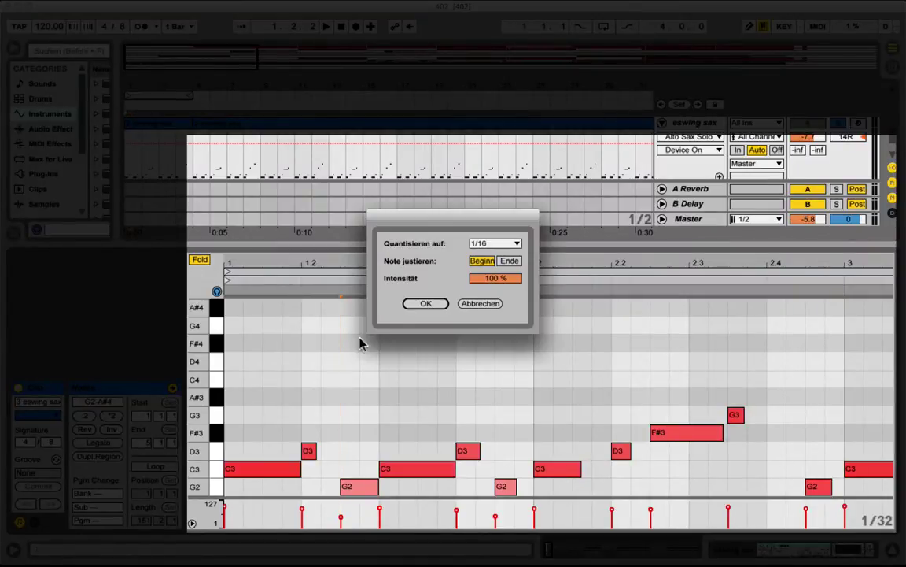
pyautogui.click(510, 260)
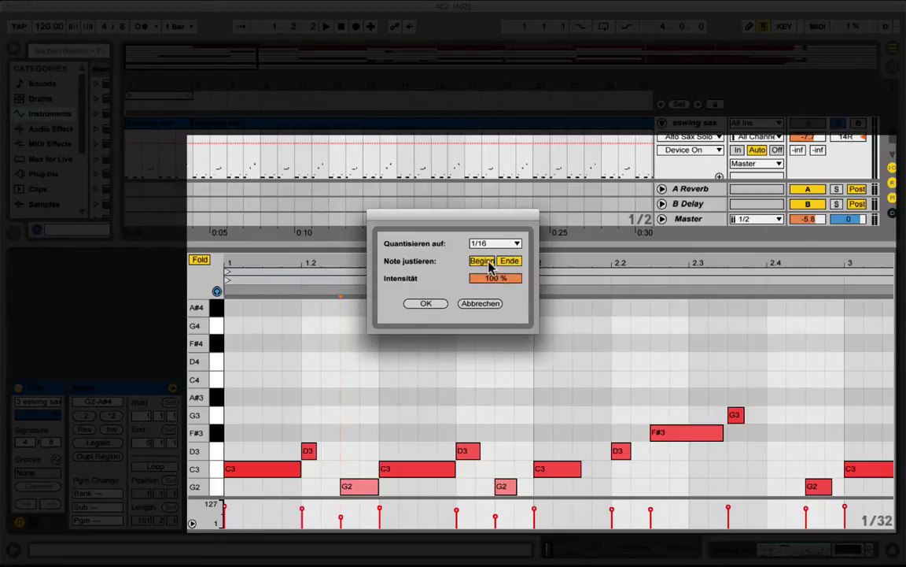
pyautogui.click(483, 260)
pyautogui.click(510, 263)
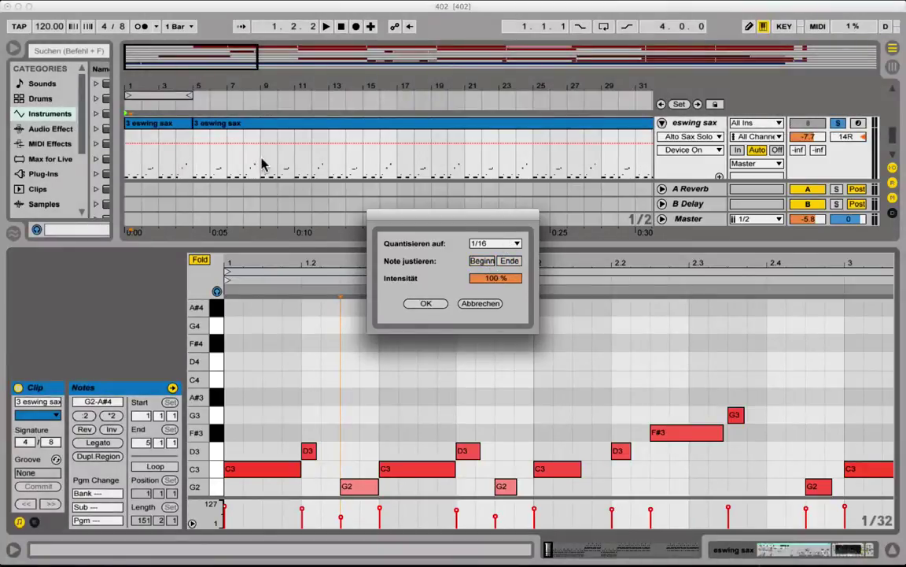
pyautogui.click(476, 304)
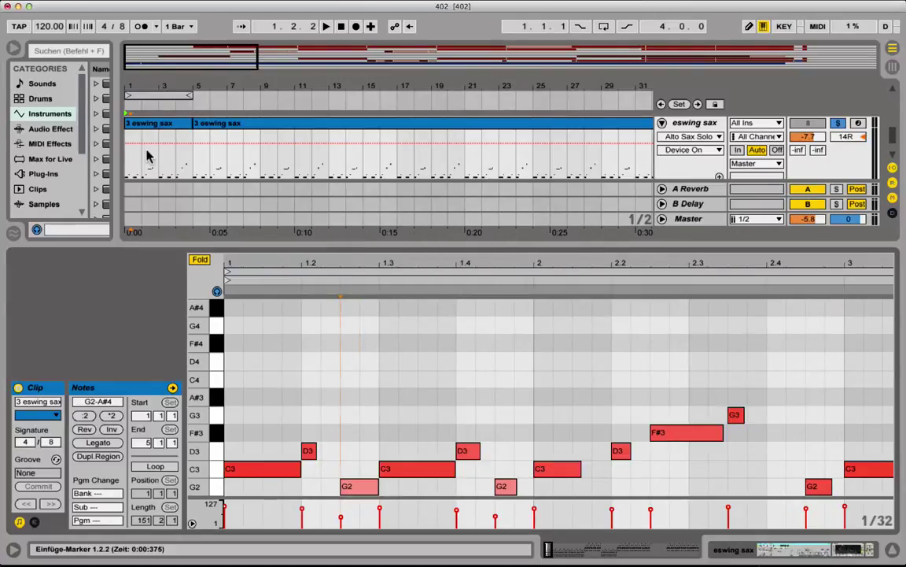
# Export the opening sax clip as 'sax example' MIDI, overwriting the existing sax example.mid
pyautogui.click(153, 126)
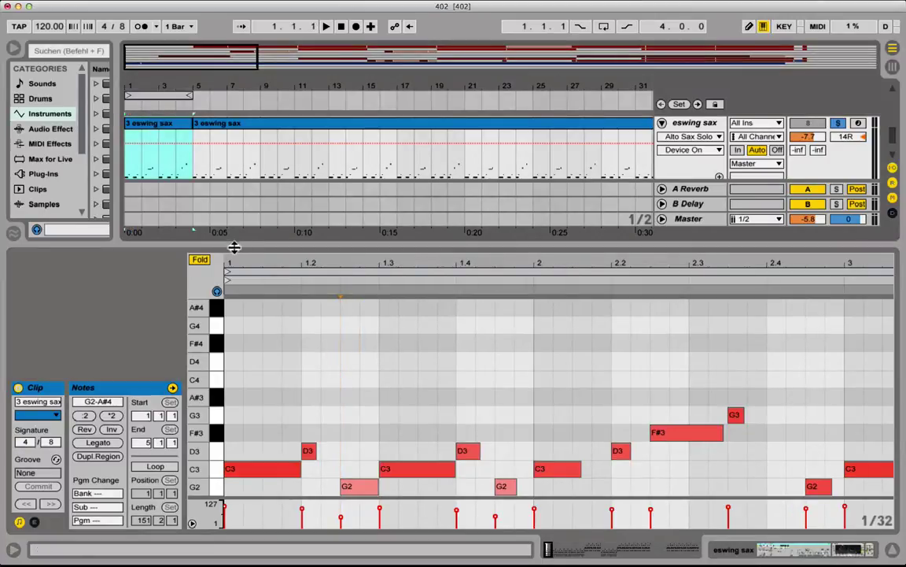
pyautogui.moveTo(217, 224); pyautogui.dragTo(213, 352)
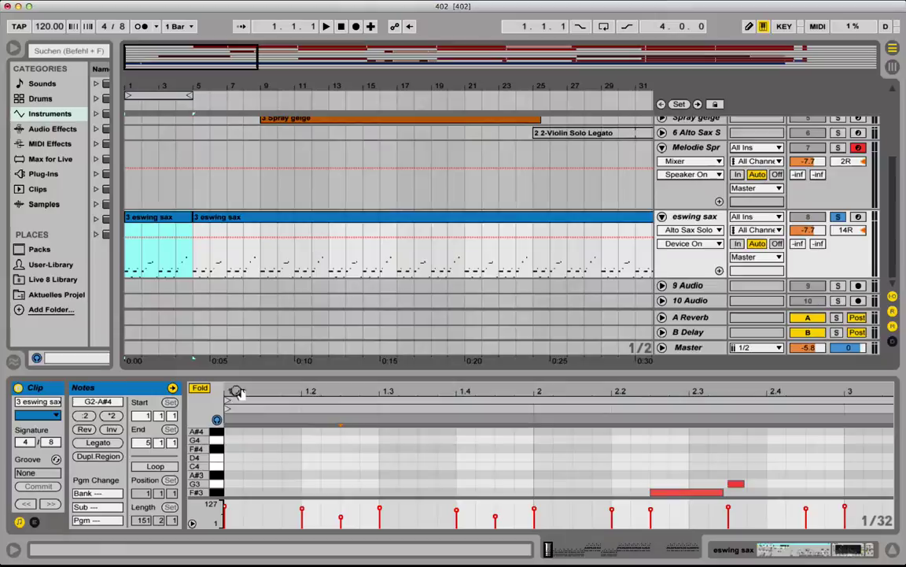
pyautogui.rightClick(163, 223)
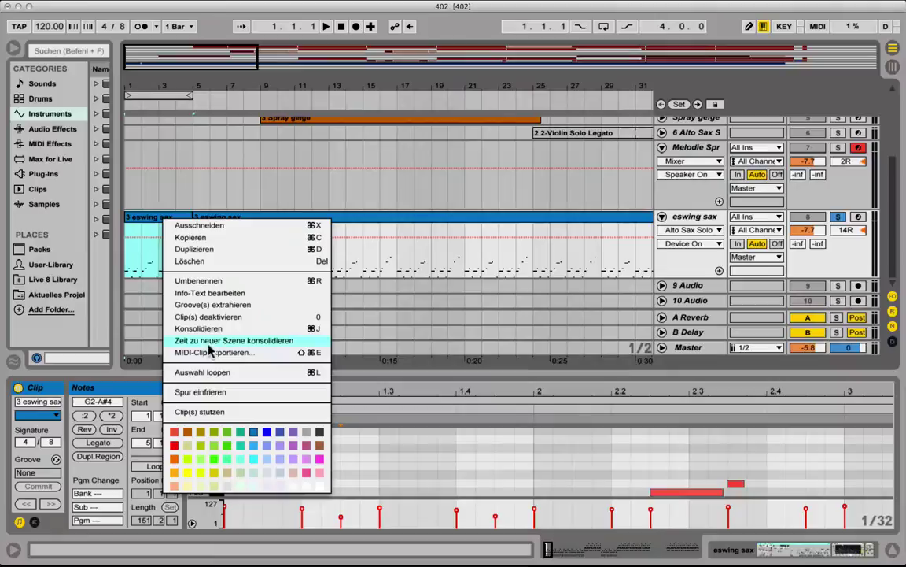
pyautogui.click(286, 354)
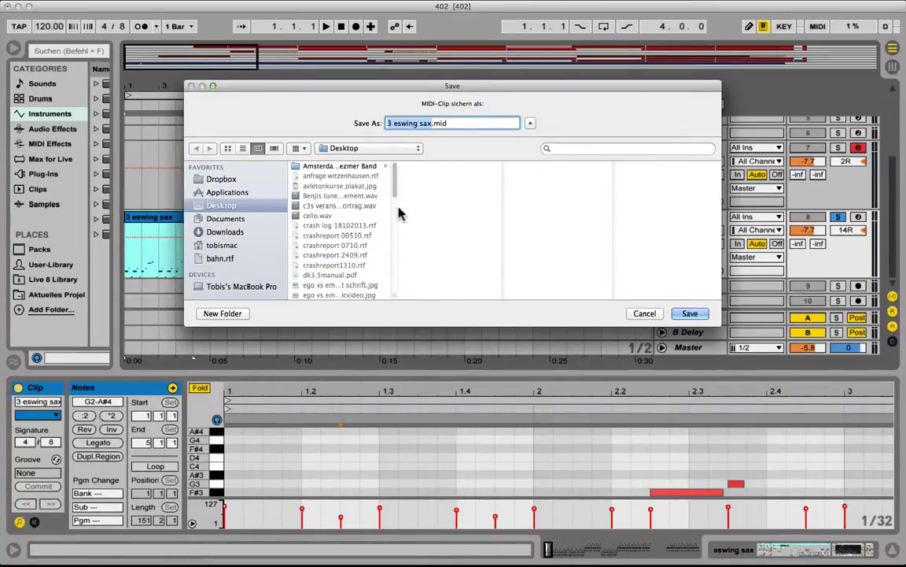
pyautogui.write('sax exam')
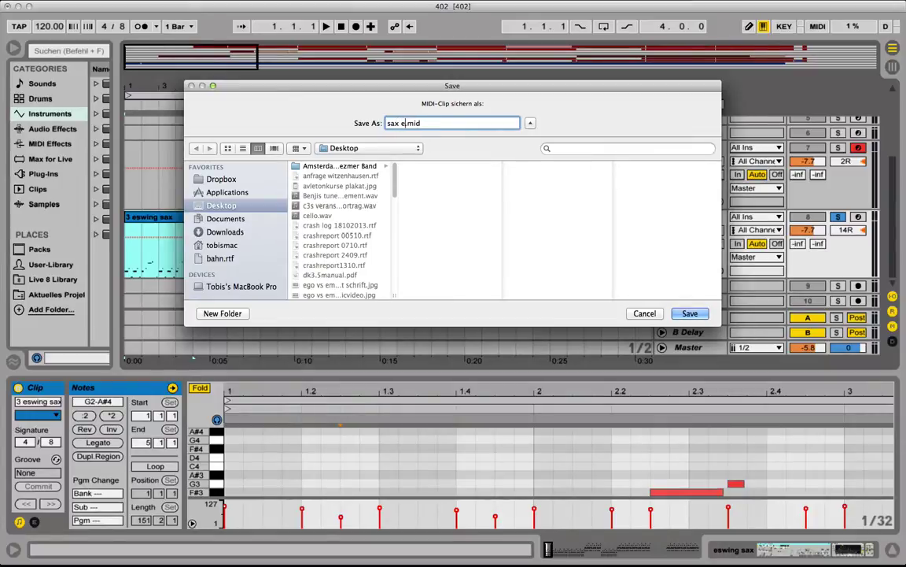
pyautogui.write('ple')
pyautogui.press('Return')
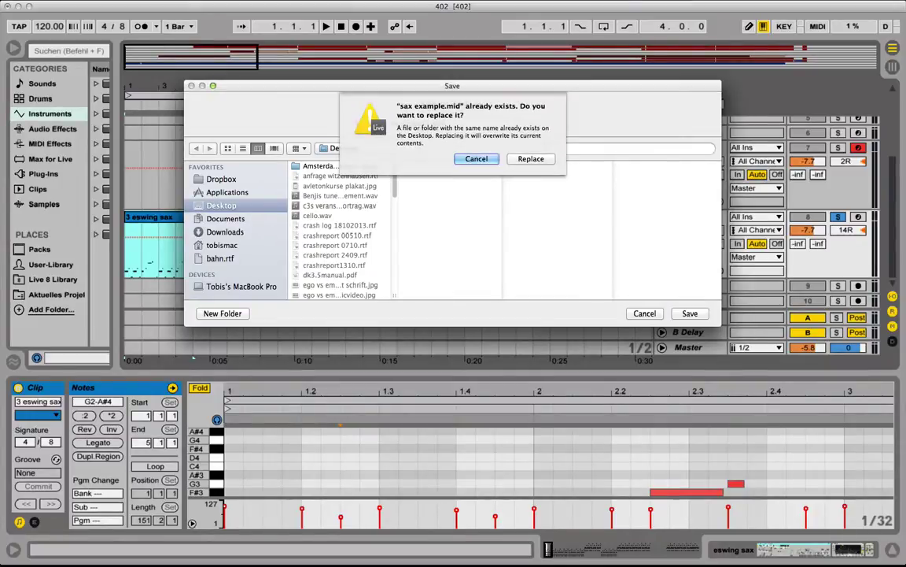
pyautogui.click(532, 160)
# Switch to Finder and bring up the context menu for sax example.mid on the Desktop
pyautogui.press('super+Tab')
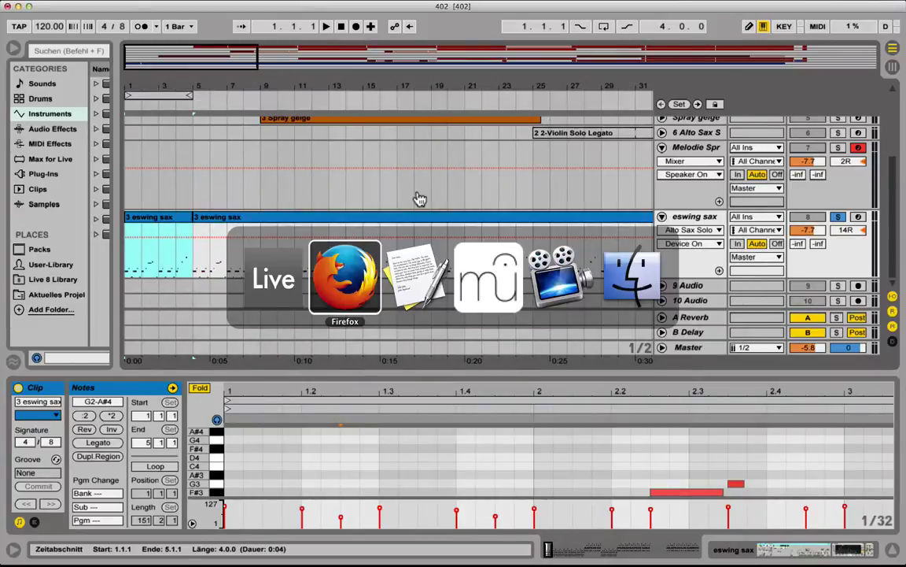
pyautogui.press('super+Tab')
pyautogui.press('super+Tab')
pyautogui.press('super+Tab')
pyautogui.press('super+Tab')
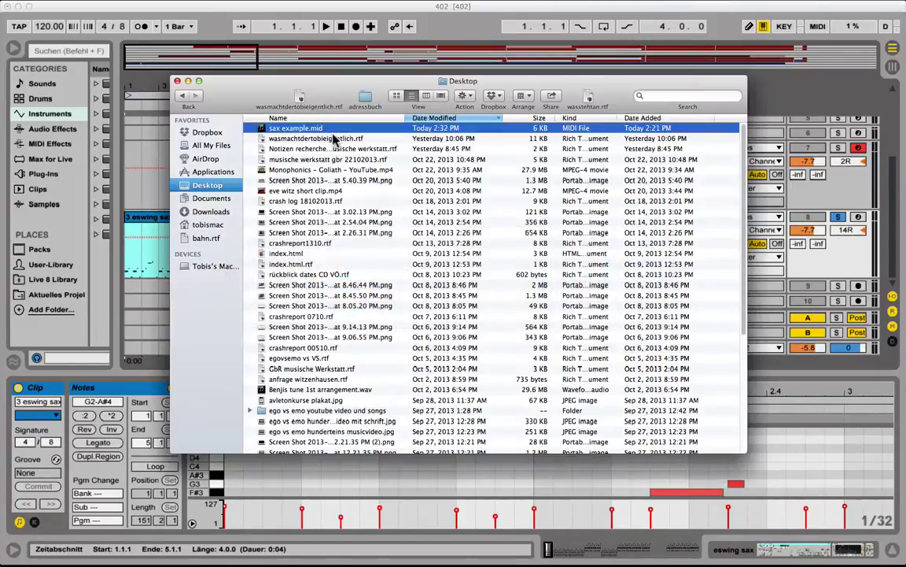
pyautogui.rightClick(346, 132)
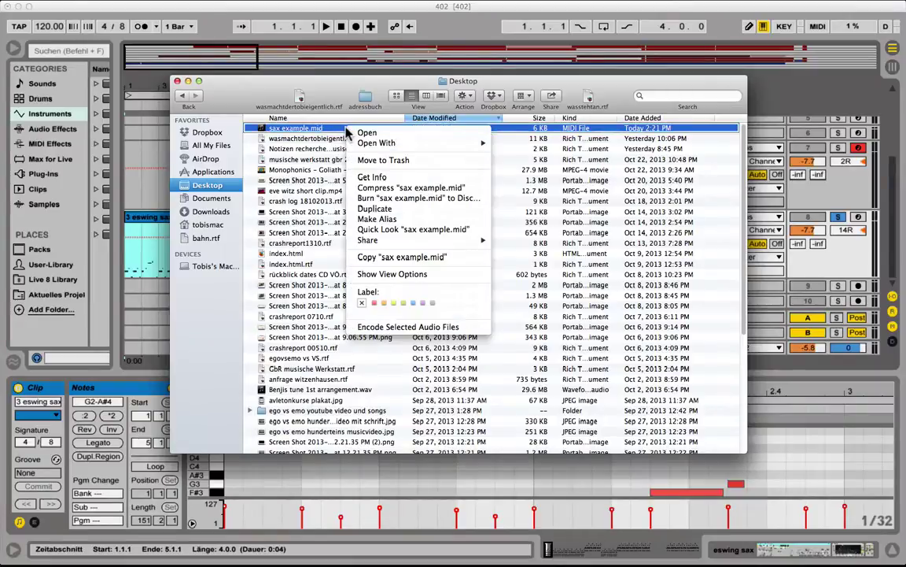
# Open sax example.mid in MuseScore, importing with 1/16 as the shortest note
pyautogui.moveTo(370, 144)
pyautogui.click(571, 146)
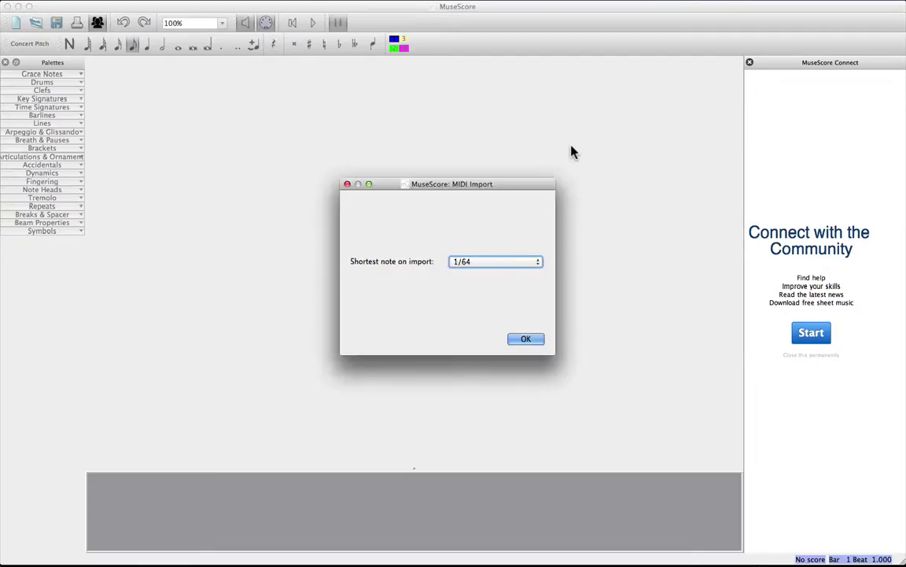
pyautogui.click(518, 268)
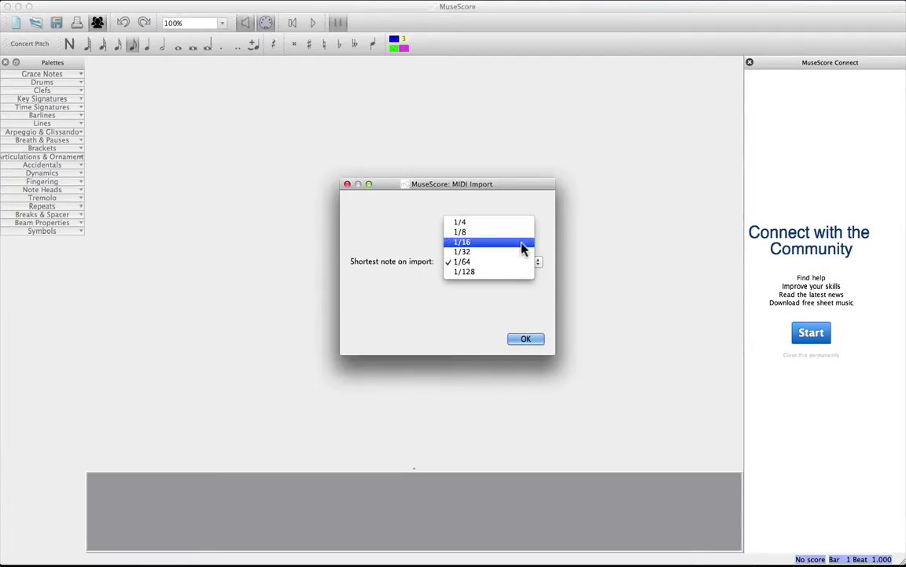
pyautogui.click(520, 244)
pyautogui.click(525, 339)
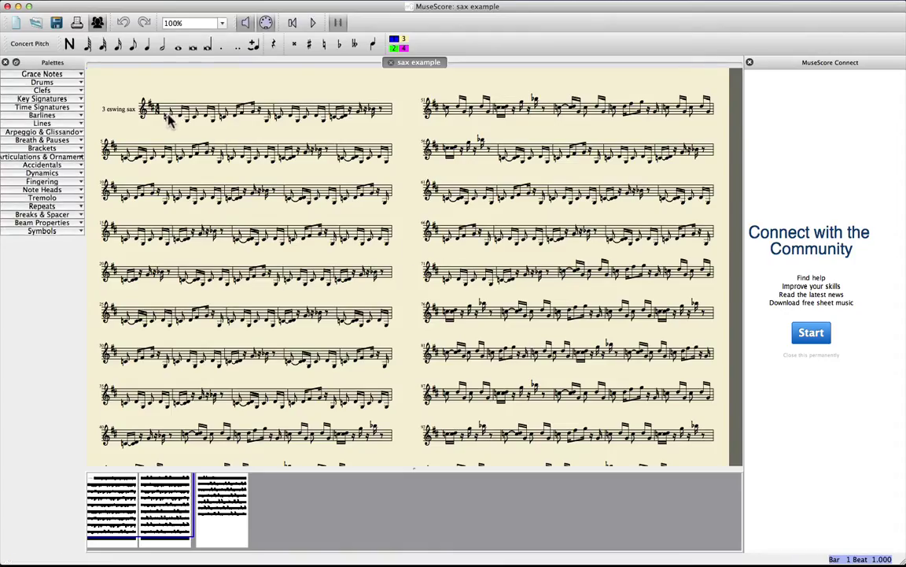
# Inspect notes in bars 1 and 4 of the imported score, then clear the selection
pyautogui.click(167, 115)
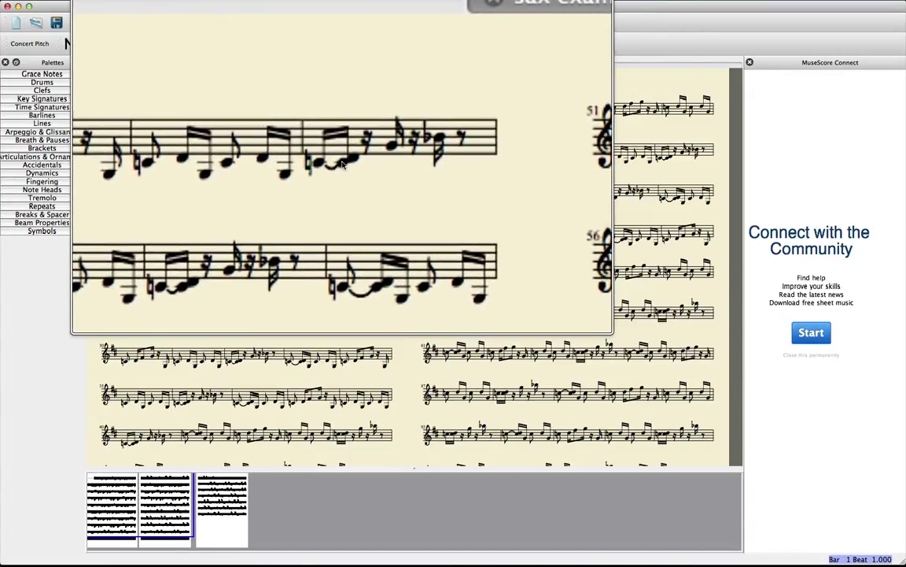
pyautogui.click(341, 163)
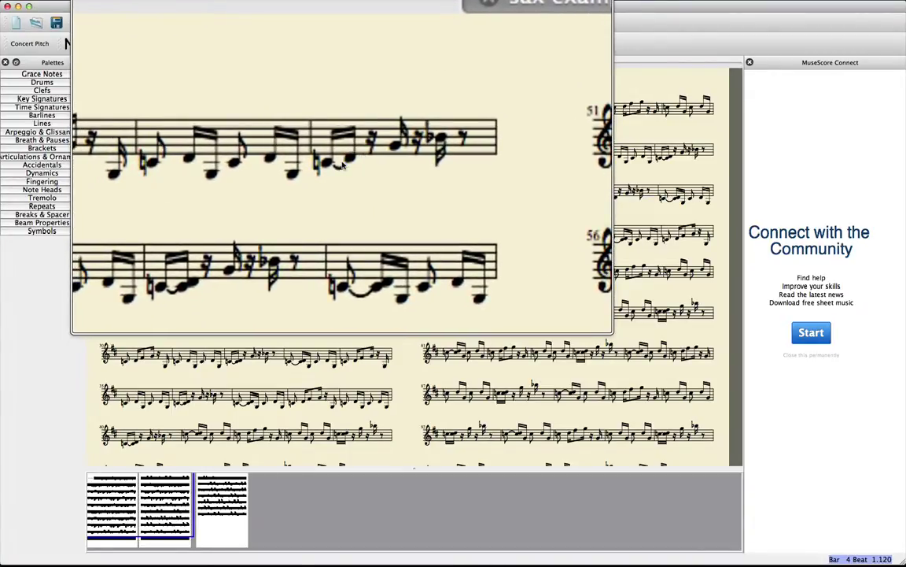
pyautogui.press('Escape')
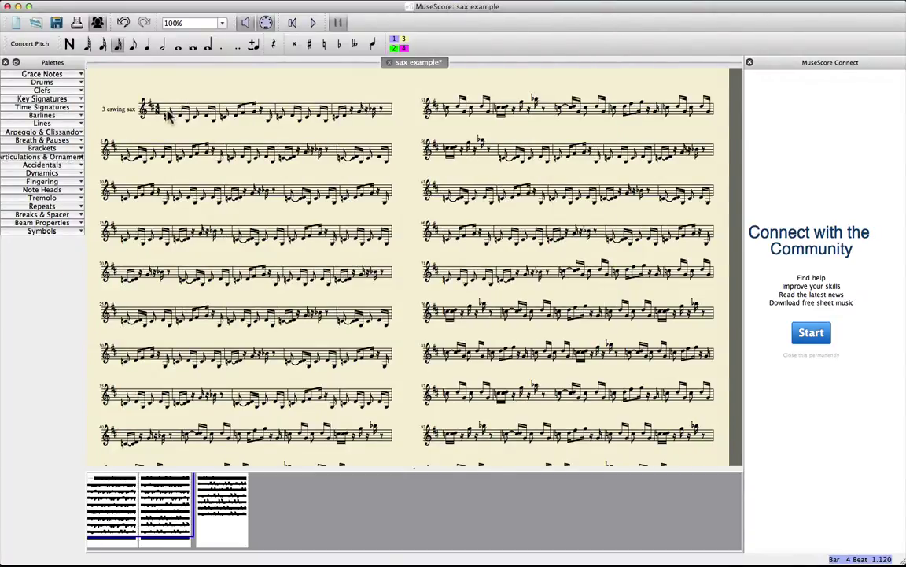
pyautogui.click(167, 115)
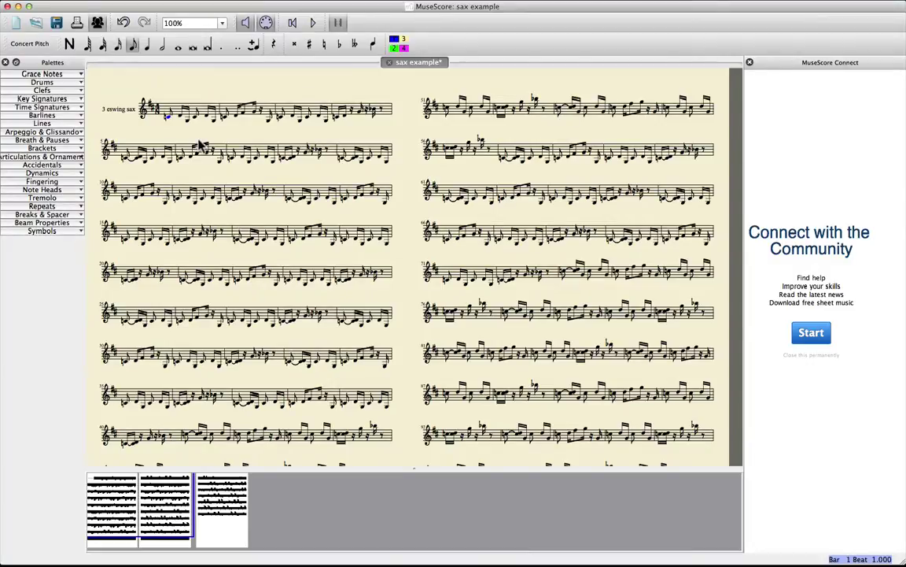
pyautogui.press('space')
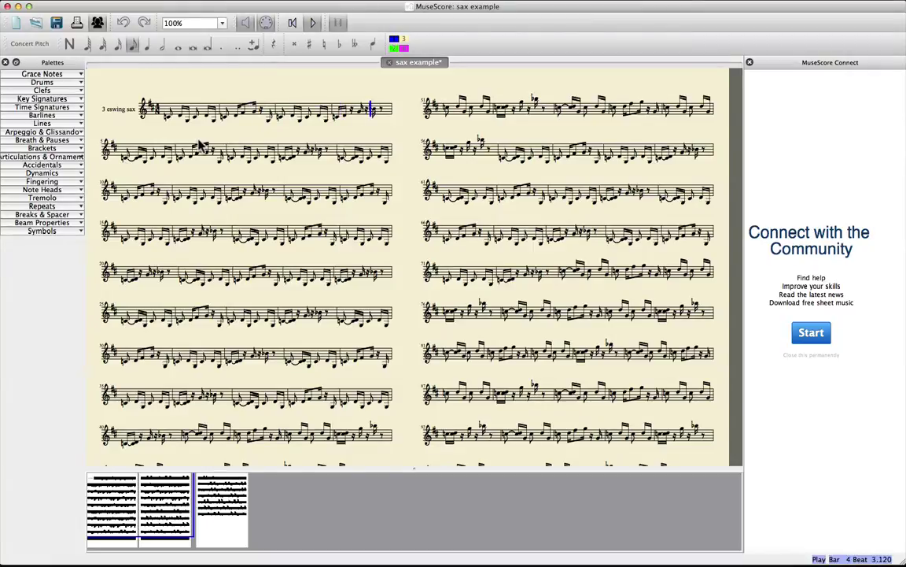
pyautogui.press('space')
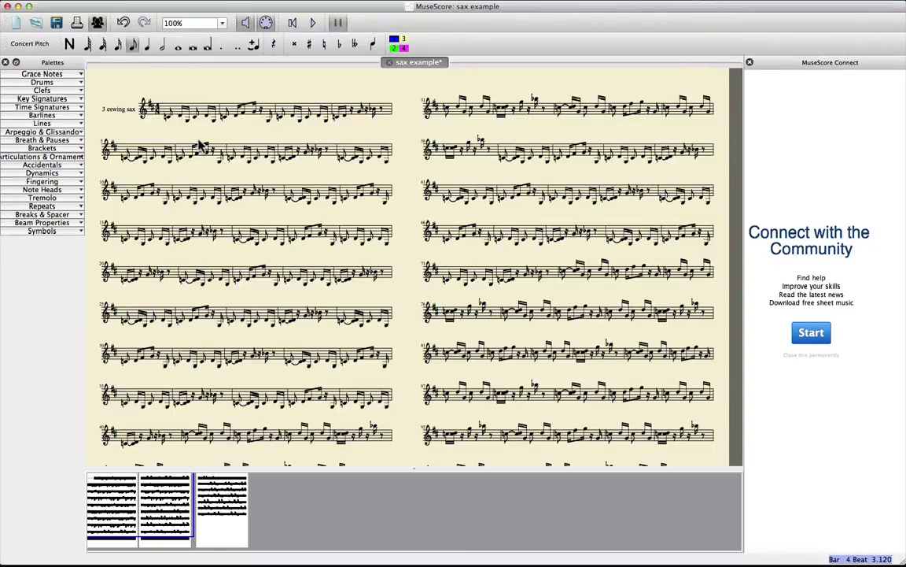
pyautogui.click(168, 117)
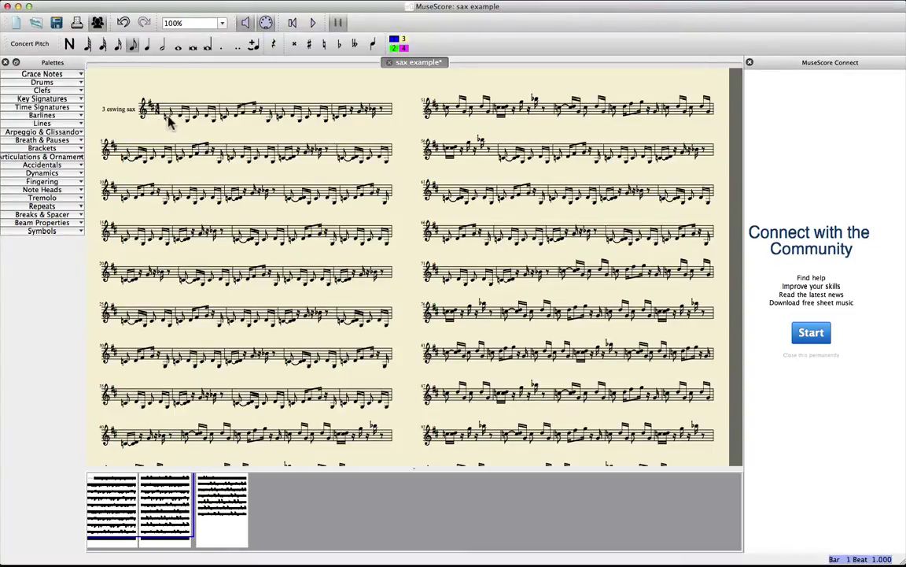
# Select bars 1 through 4 of the sax line and launch the Create New Score wizard
pyautogui.rightClick(382, 115)
pyautogui.press('Escape')
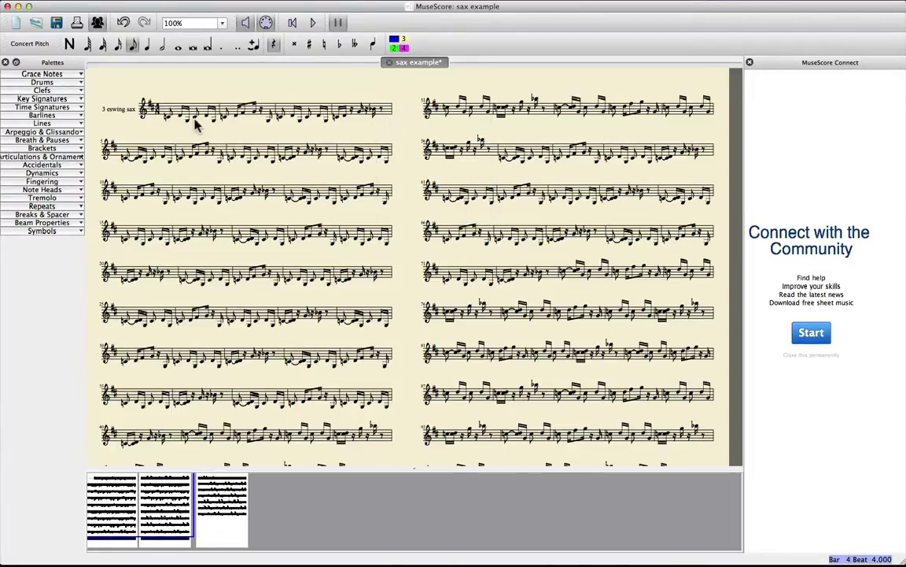
pyautogui.click(170, 115)
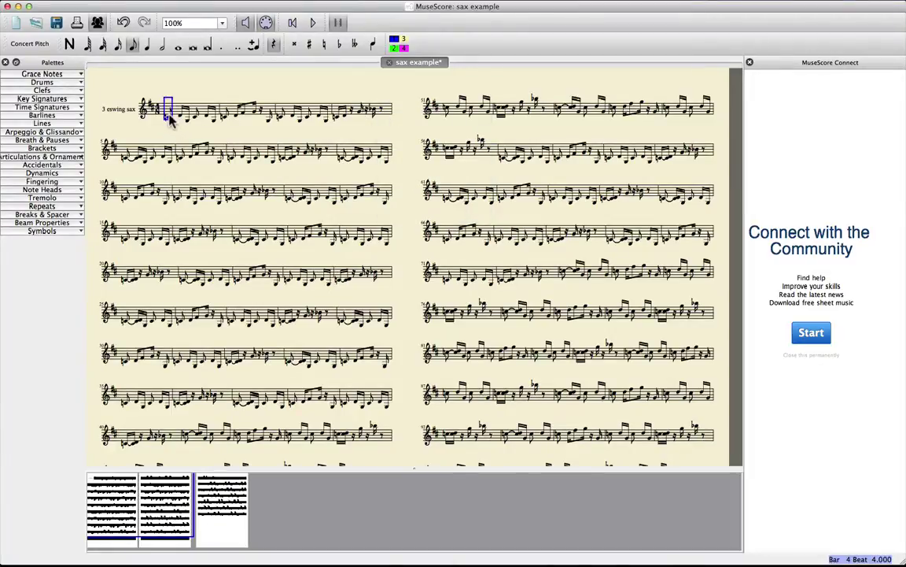
pyautogui.keyDown('shift'); pyautogui.click(381, 113); pyautogui.keyUp('shift')
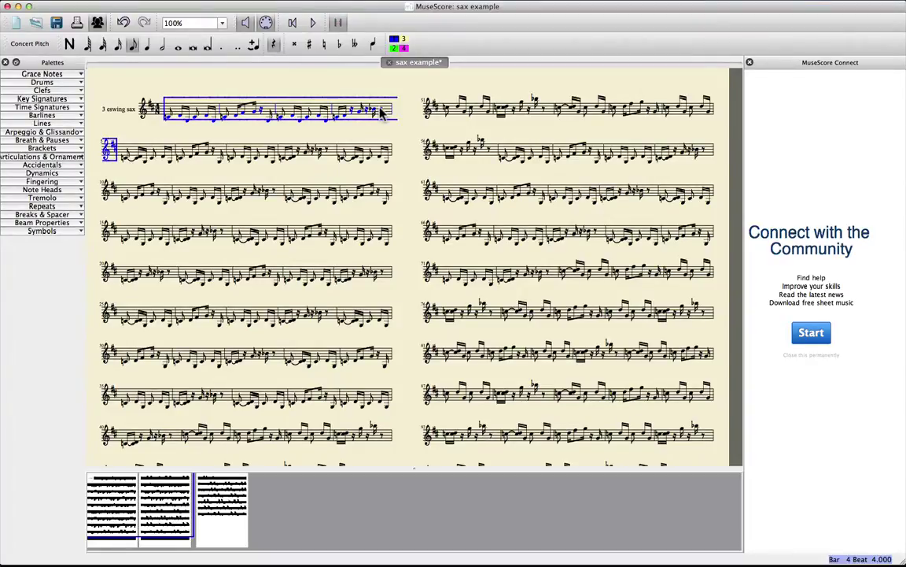
pyautogui.press('super+n')
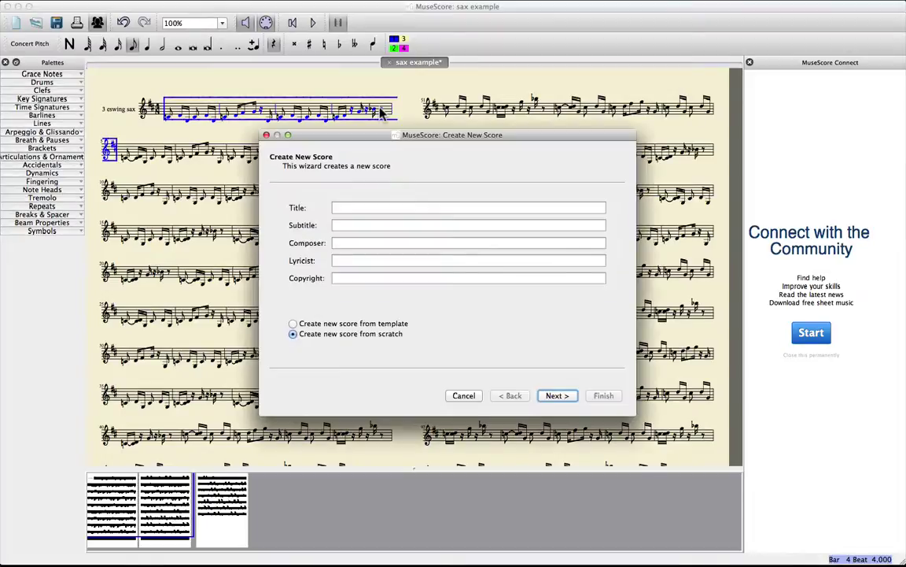
# Title the new score 'sax example', add a Tenor Saxophone staff, and finish the wizard
pyautogui.click(379, 208)
pyautogui.write('sax')
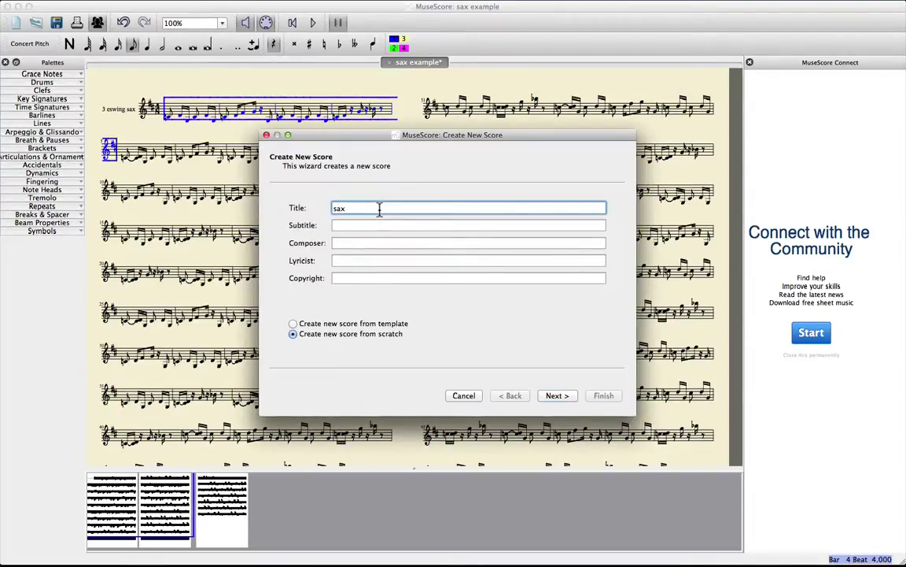
pyautogui.write(' example')
pyautogui.click(555, 397)
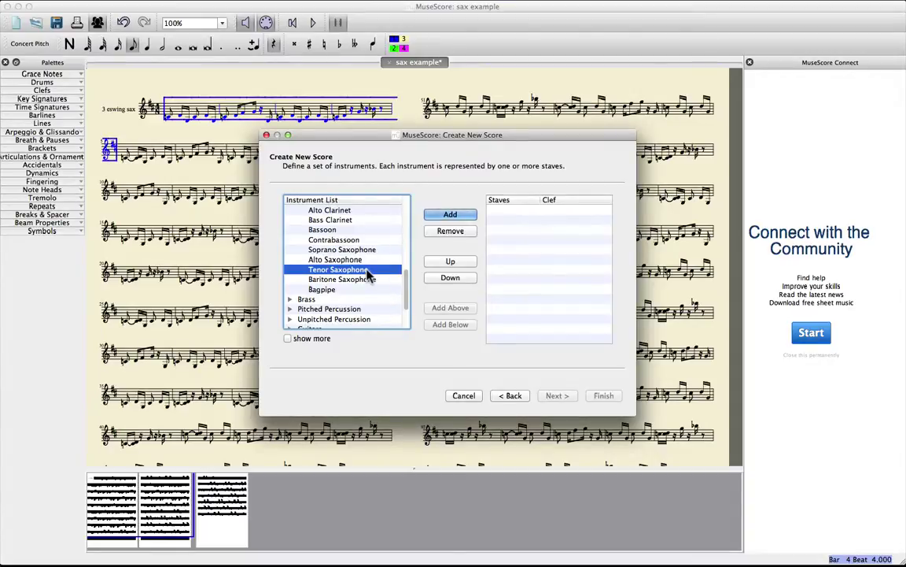
pyautogui.click(463, 221)
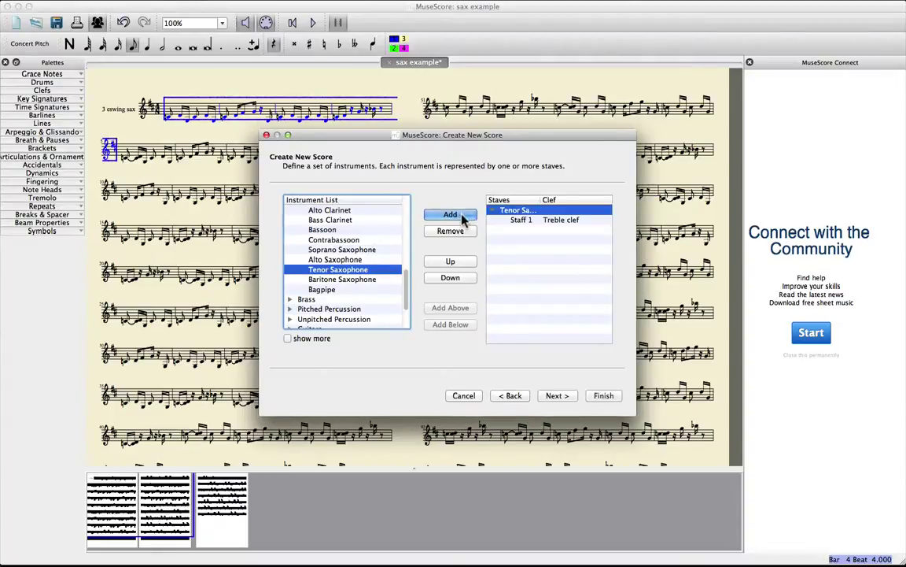
pyautogui.click(614, 399)
# Paste the copied bars into the first Tenor Saxophone measure and compare with the original score
pyautogui.click(178, 140)
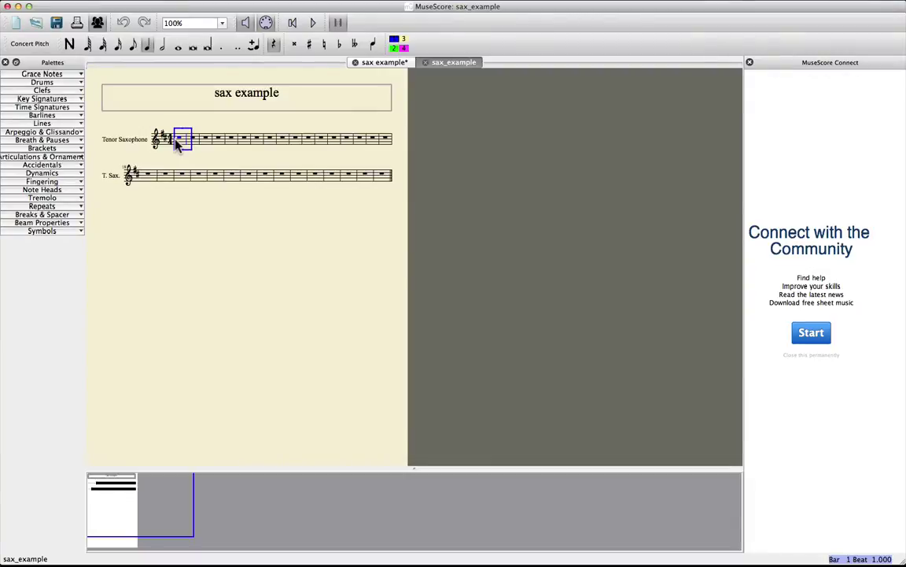
pyautogui.hotkey('ctrl', 'v')
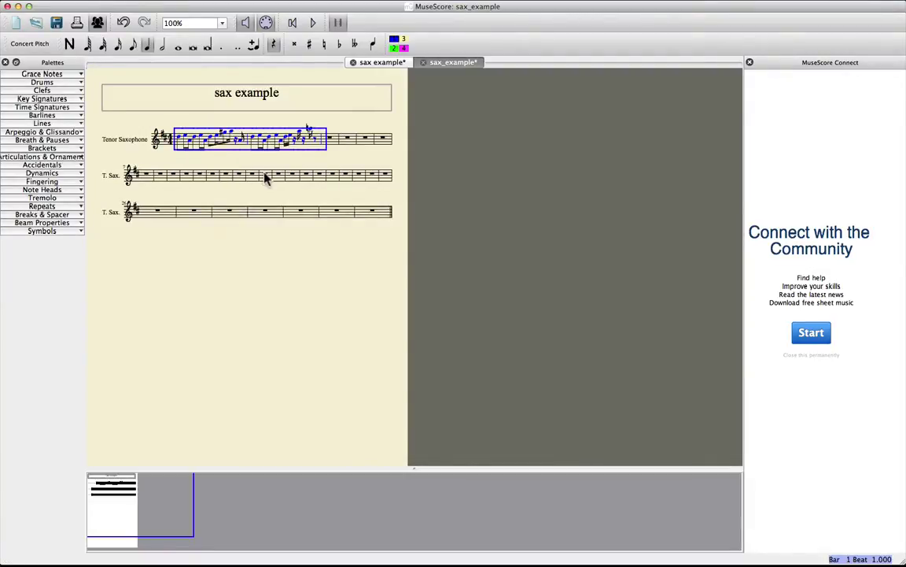
pyautogui.click(402, 65)
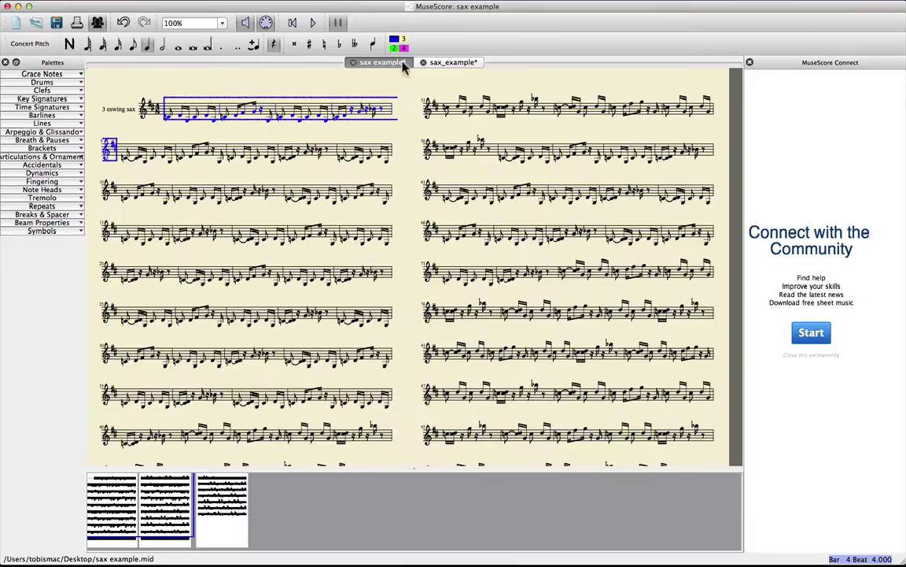
pyautogui.click(453, 63)
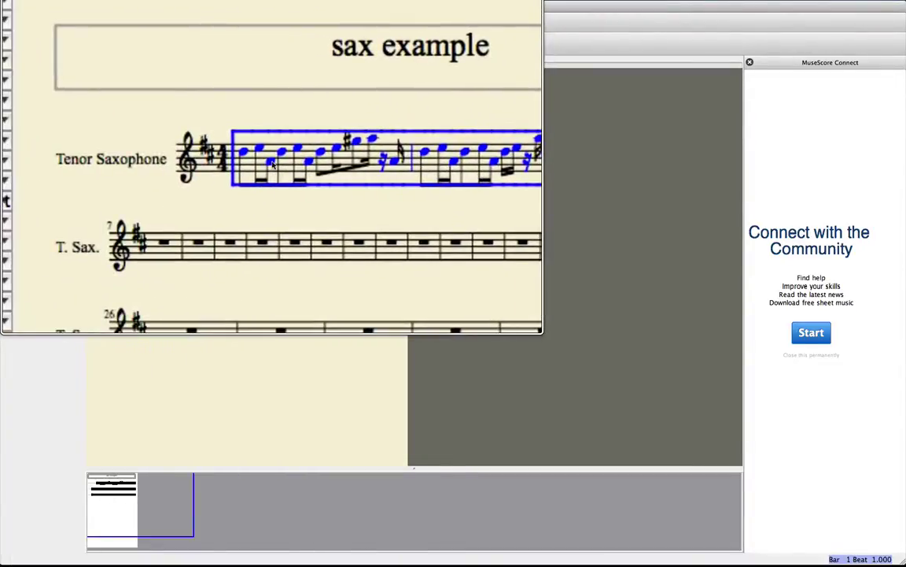
# Play back the pasted sax passage from its first note
pyautogui.click(244, 151)
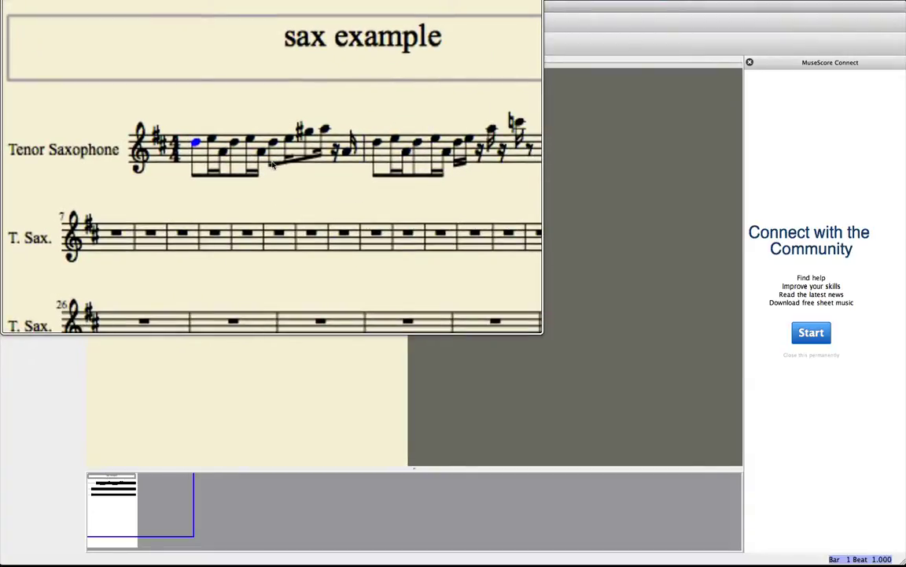
pyautogui.press('space')
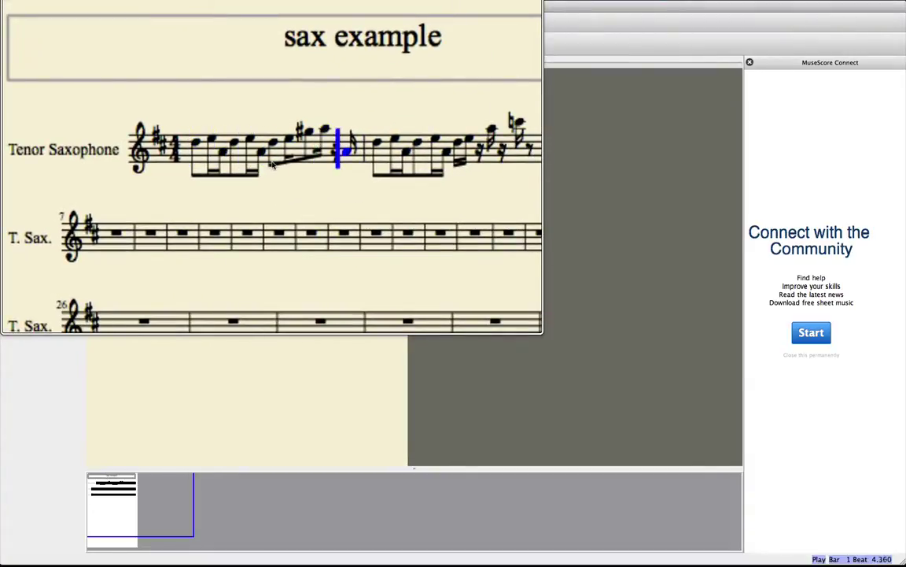
pyautogui.press('space')
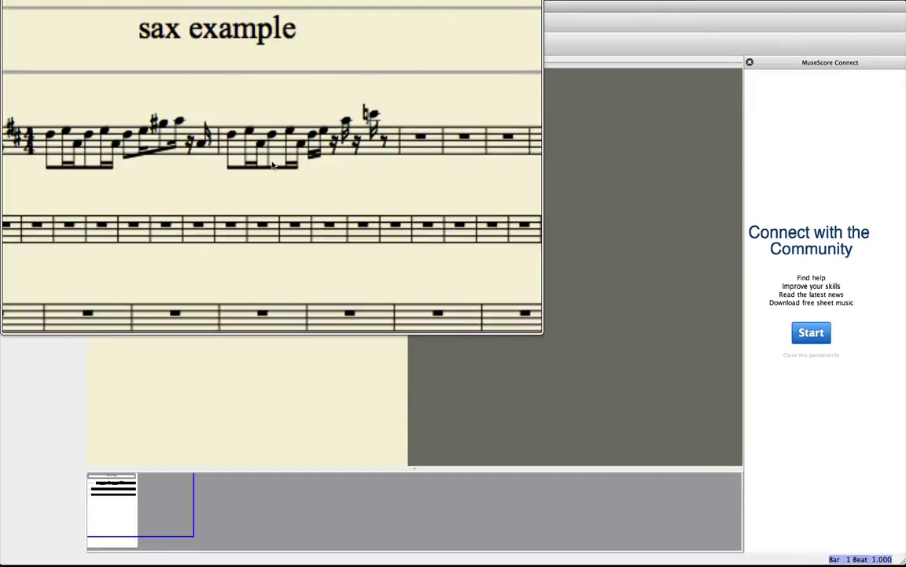
pyautogui.press('space')
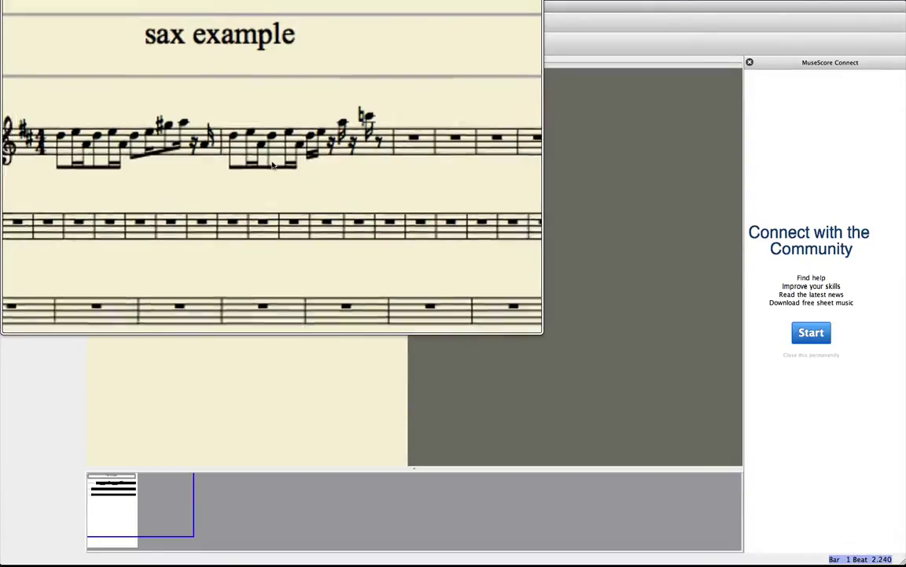